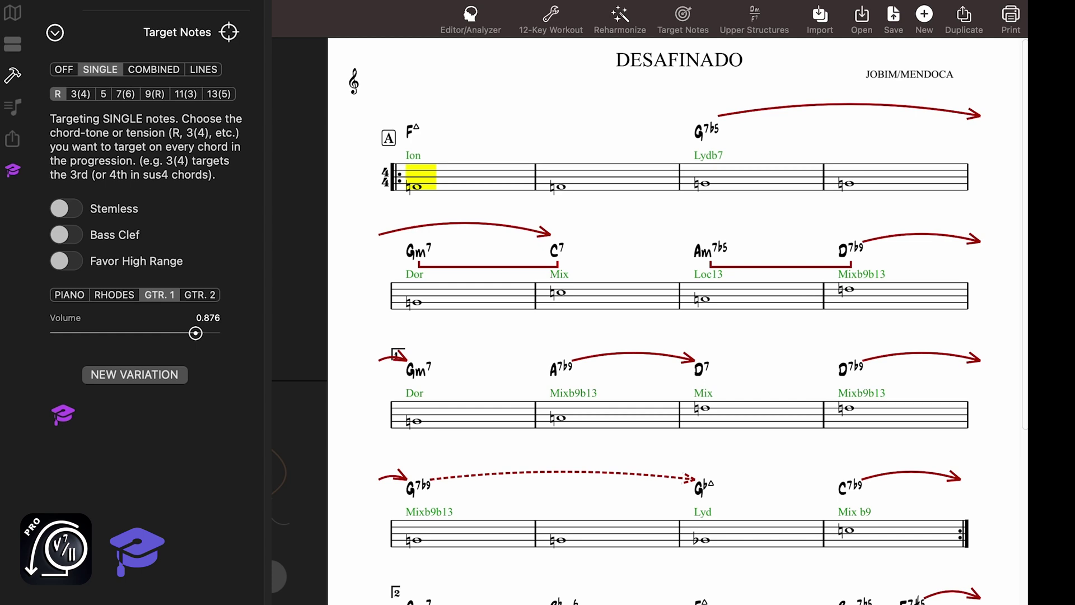
# Toggle target notes off and back to SINGLE, target the 3(4) degree, and load ALL MY TOMORROWS
pyautogui.click(64, 69)
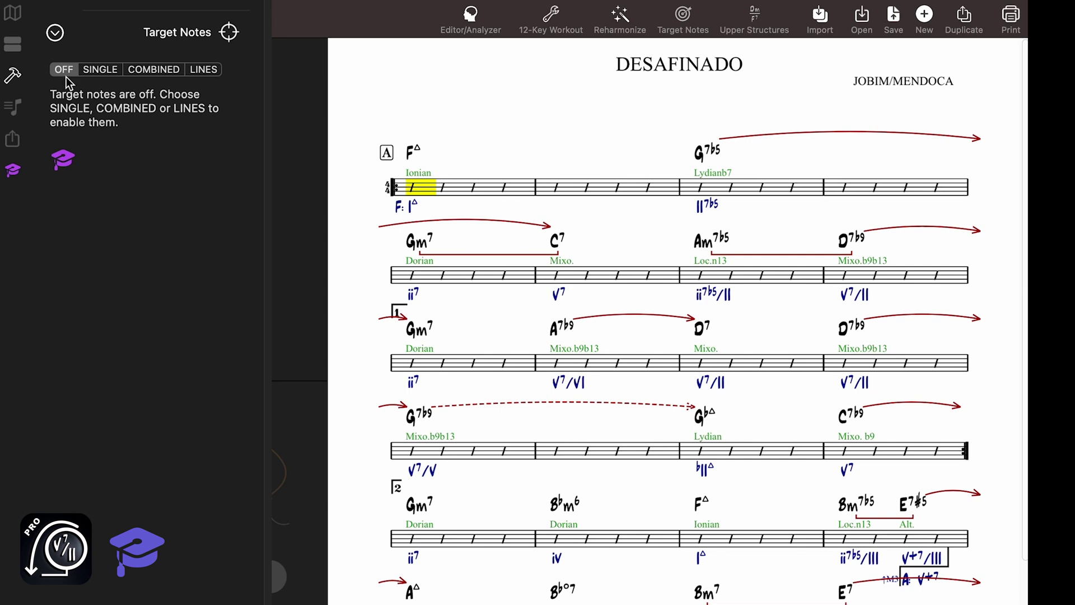
pyautogui.click(101, 69)
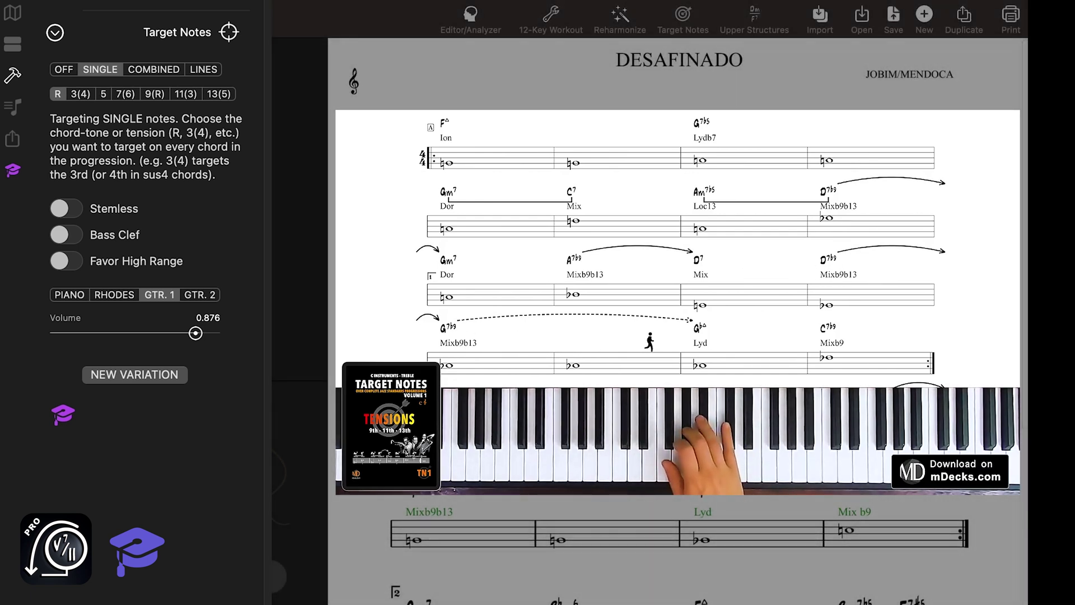
pyautogui.click(67, 72)
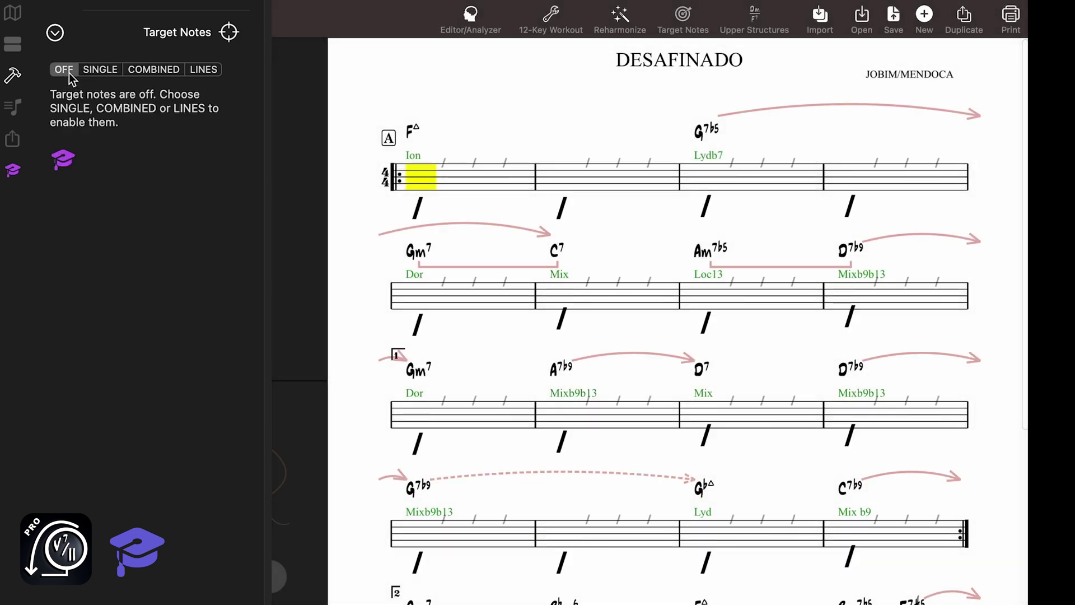
pyautogui.click(100, 70)
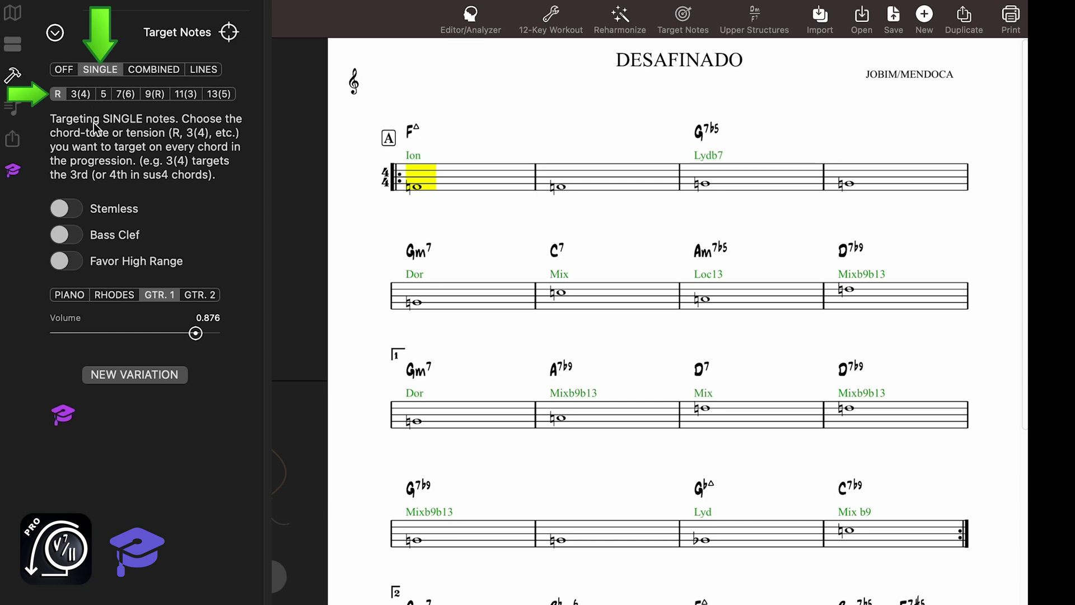
pyautogui.click(82, 95)
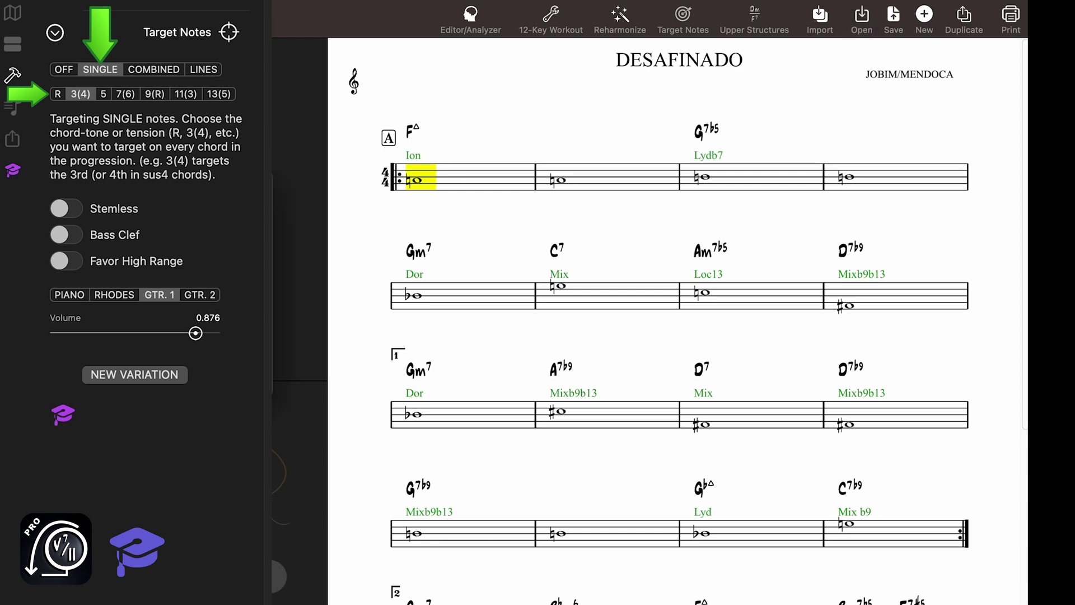
pyautogui.press('Right')
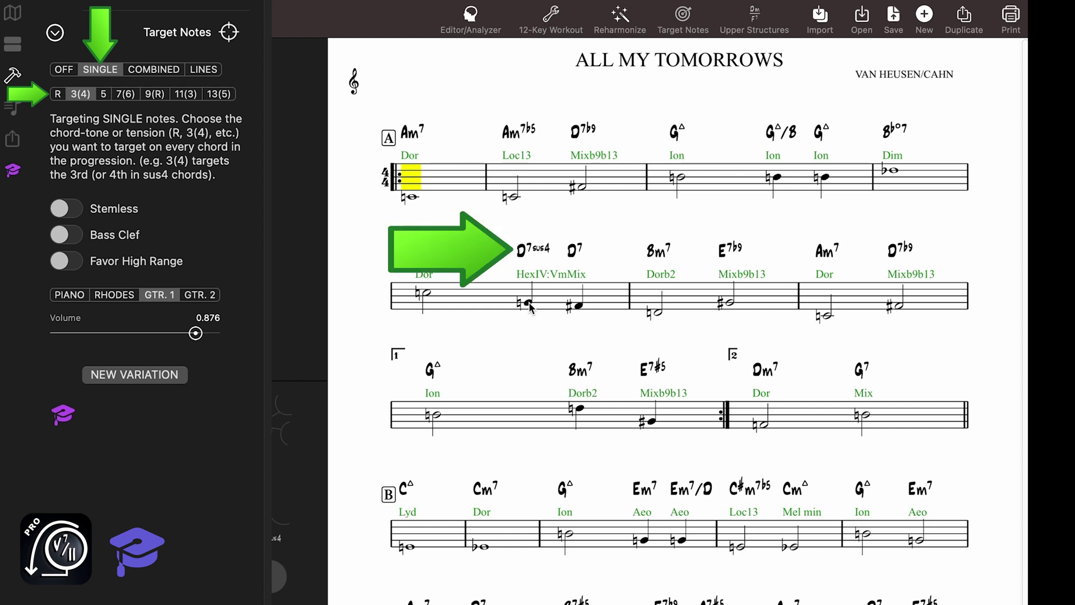
# Move playback to the D7sus4 bar, then step the single target through 5, 7(6), 9(R), 11(3) to 13(5)
pyautogui.click(529, 302)
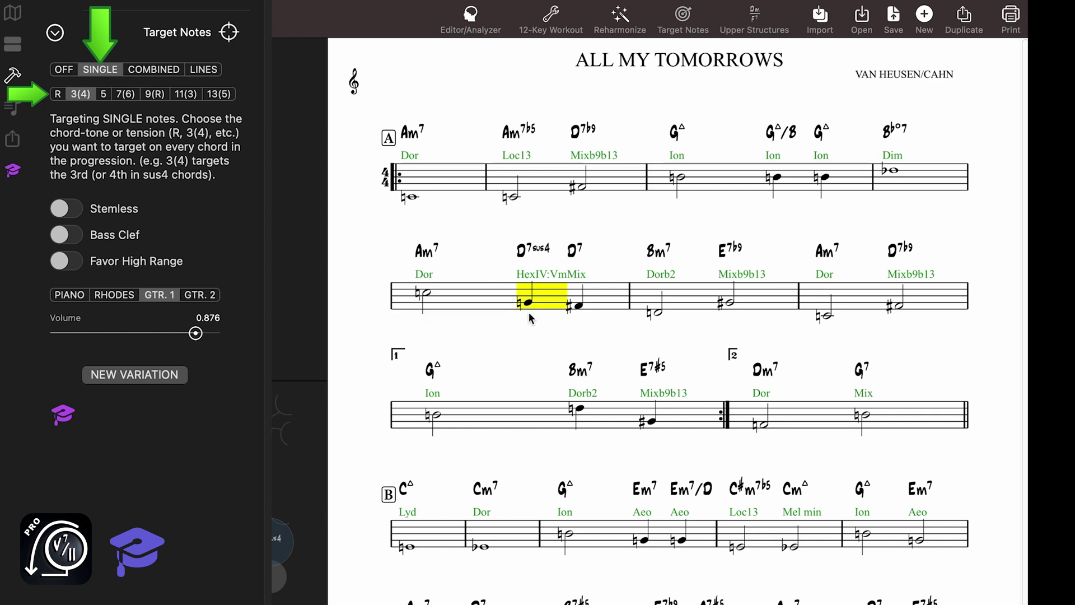
pyautogui.click(106, 93)
pyautogui.click(127, 94)
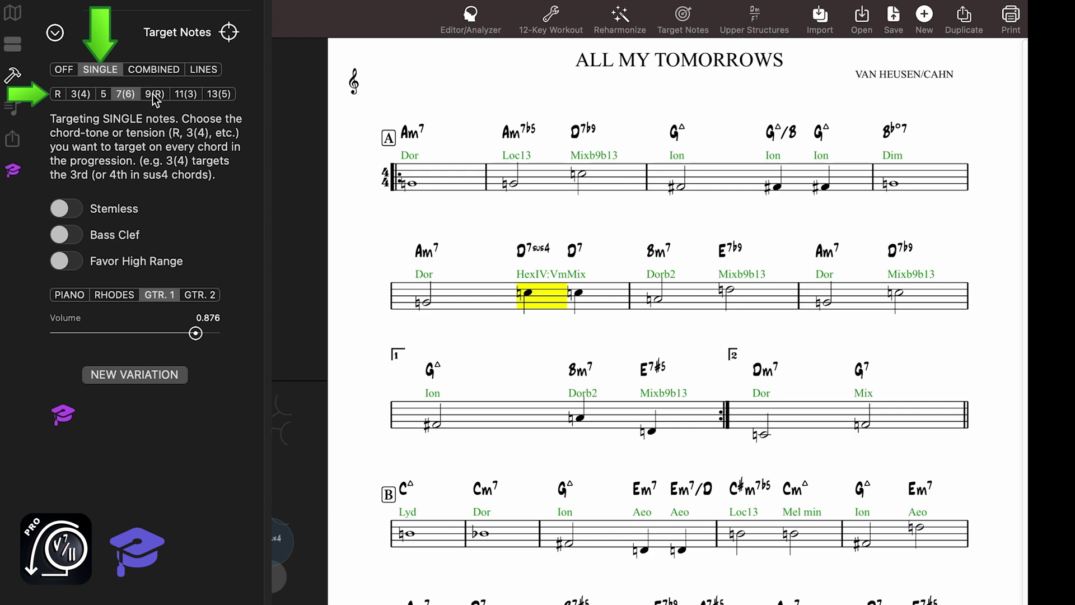
pyautogui.click(155, 96)
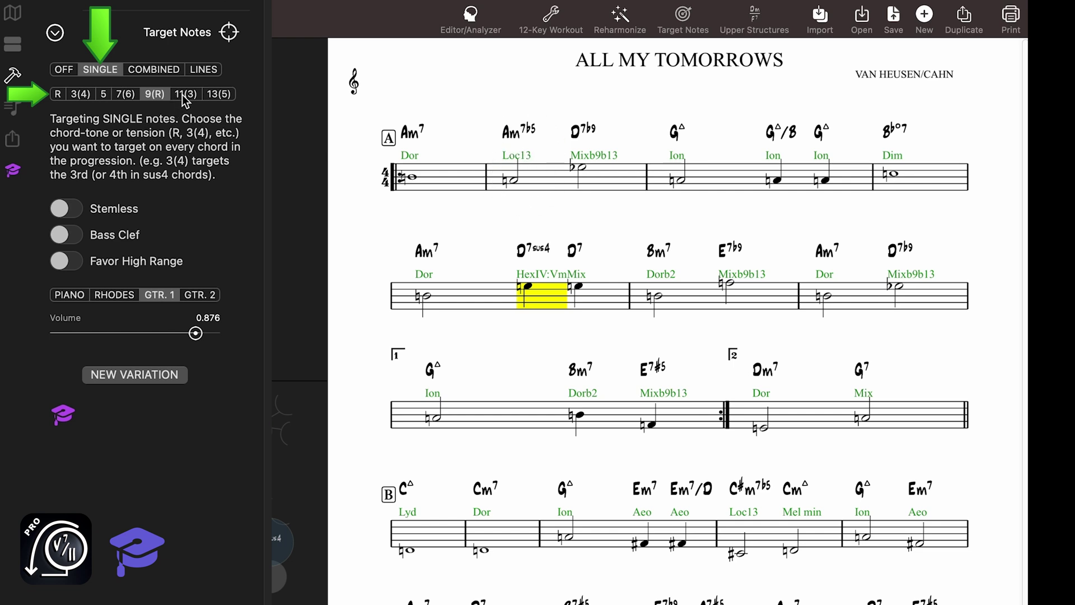
pyautogui.click(185, 95)
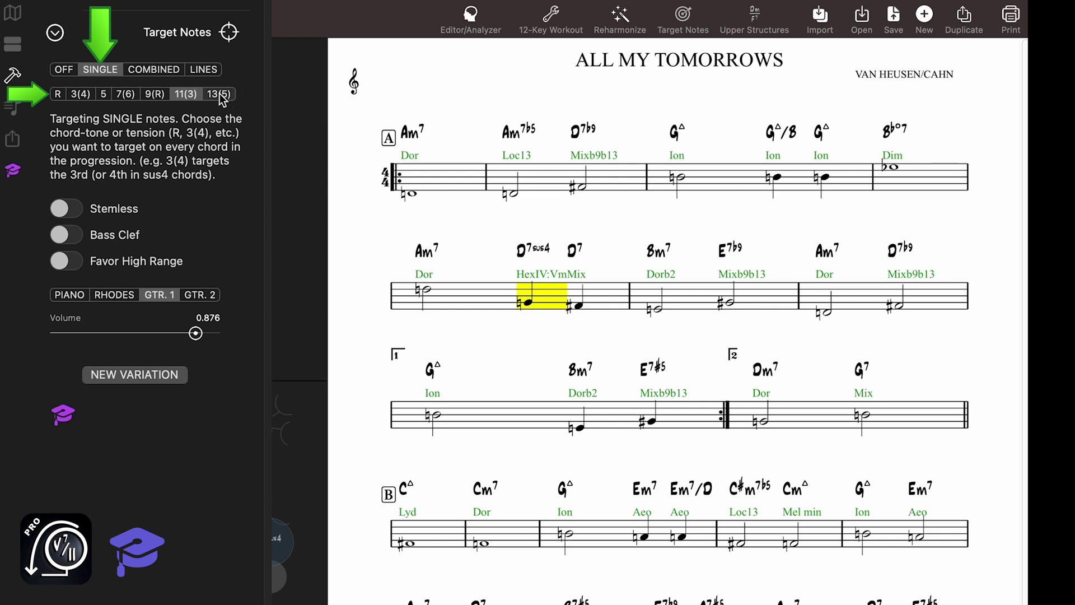
pyautogui.click(222, 95)
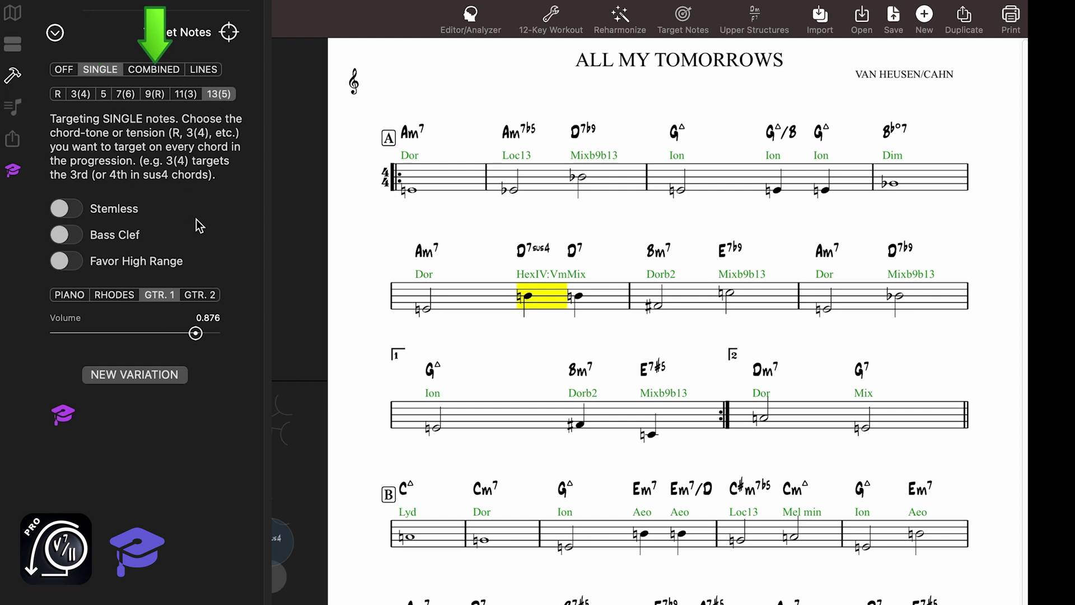
# Switch to COMBINED and cycle CHORD-TONES, TENSIONS and SCALE-TONES twice, ending on SCALE-TONES
pyautogui.click(157, 71)
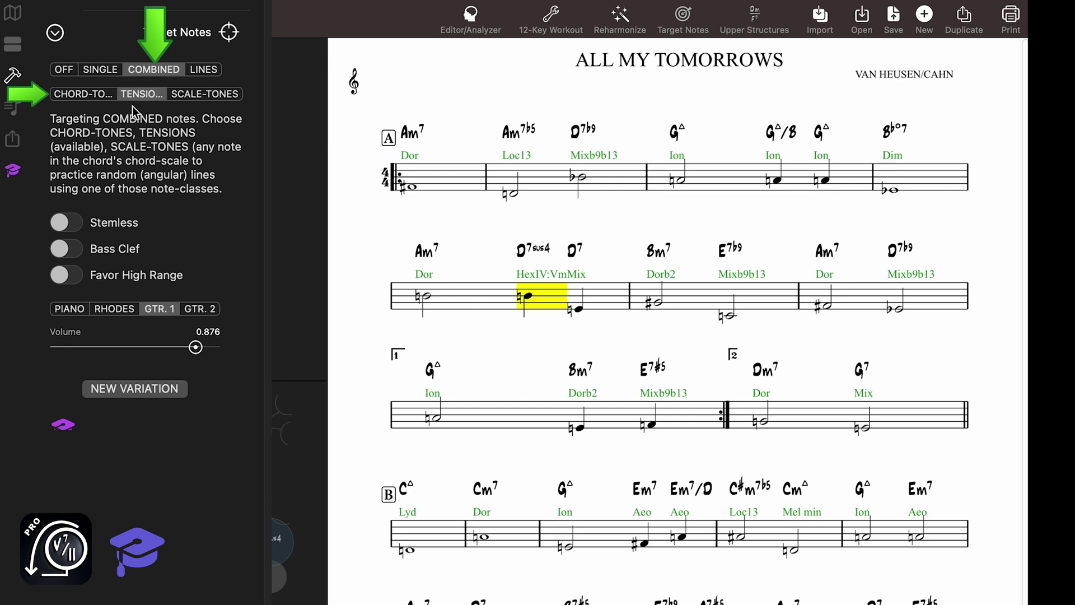
pyautogui.click(86, 96)
pyautogui.click(137, 96)
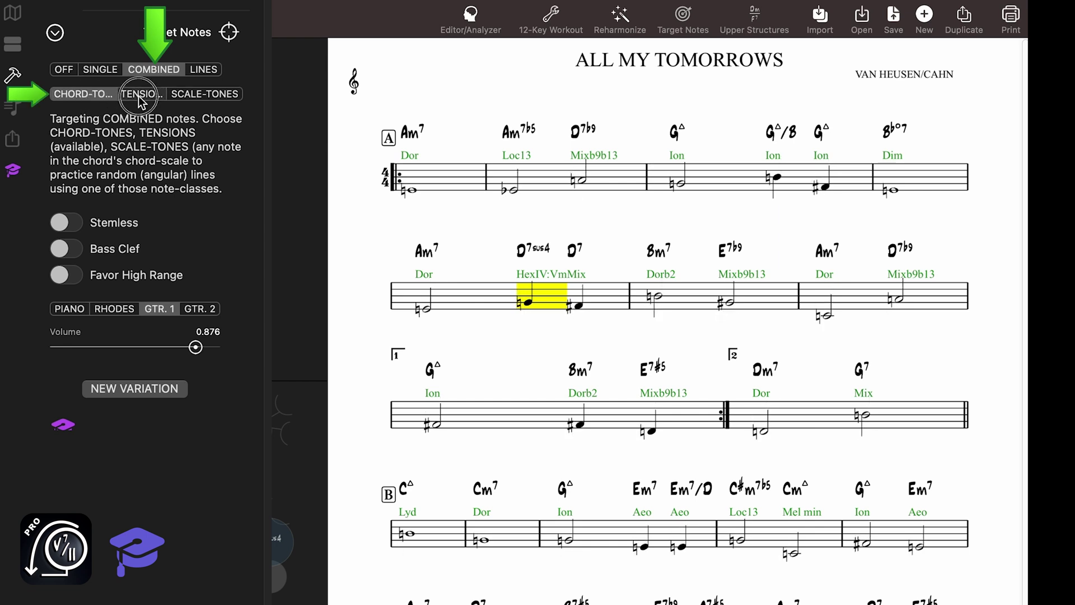
pyautogui.click(196, 97)
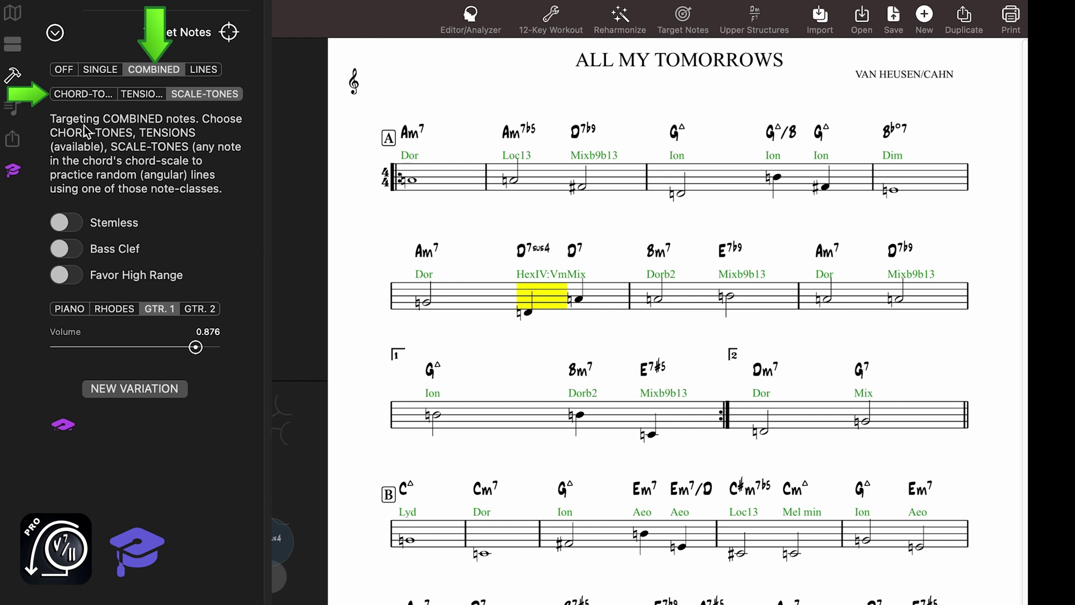
pyautogui.click(84, 96)
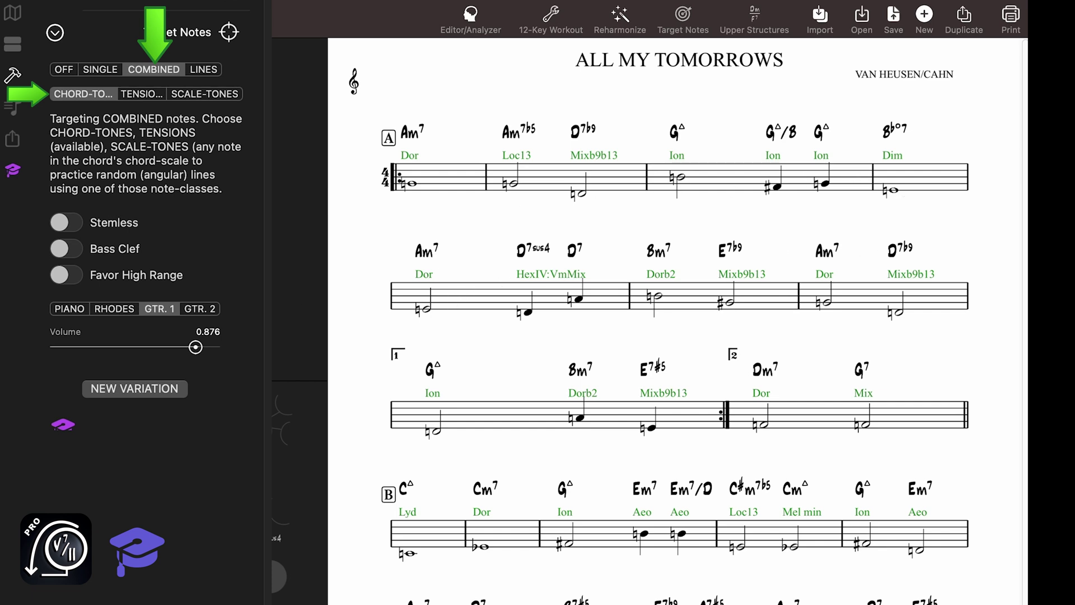
pyautogui.click(144, 94)
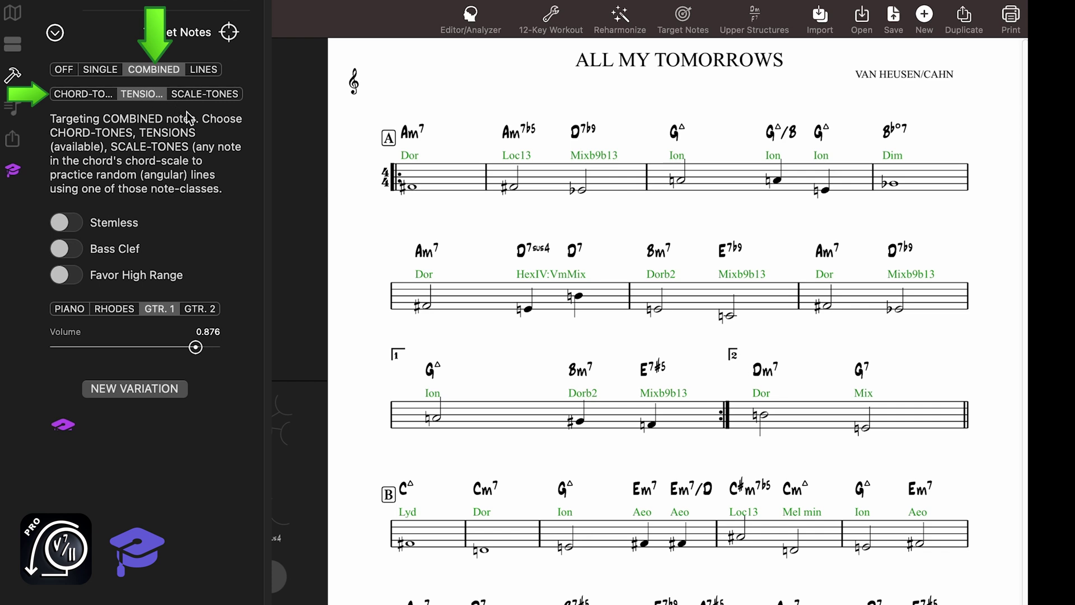
pyautogui.click(202, 93)
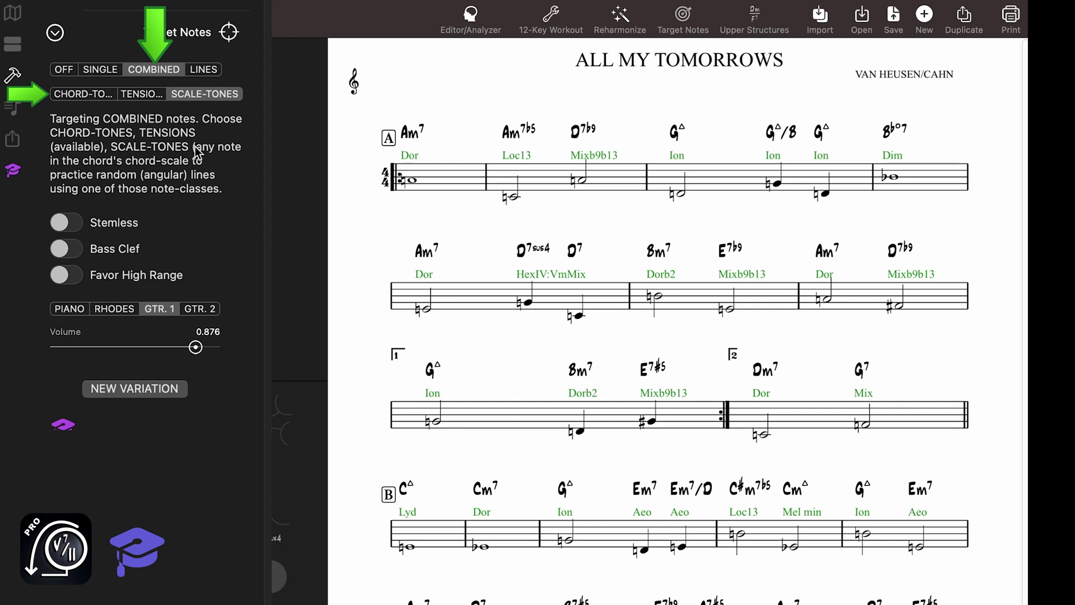
# Switch to LINES, try GUIDE-TONES, CHORD-TONES and TENSIONS, then settle back on GUIDE-TONES
pyautogui.click(204, 70)
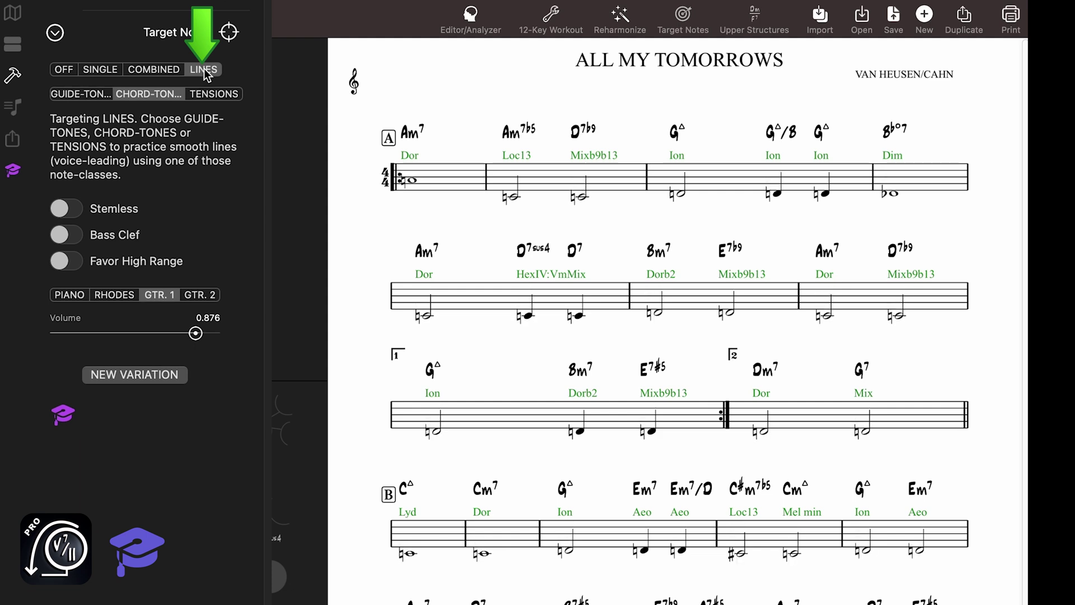
pyautogui.click(81, 95)
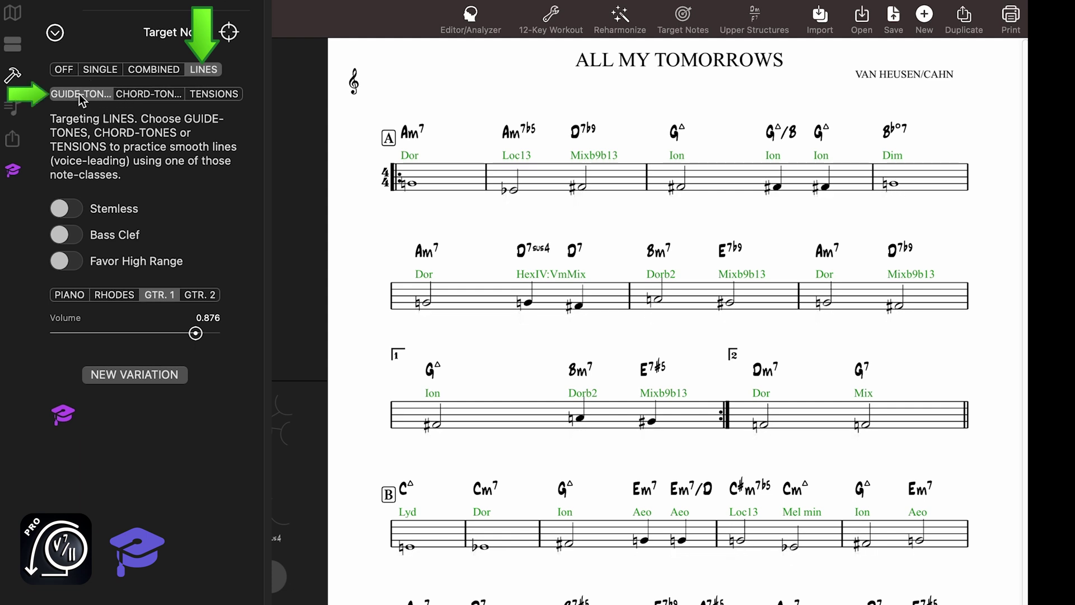
pyautogui.click(157, 99)
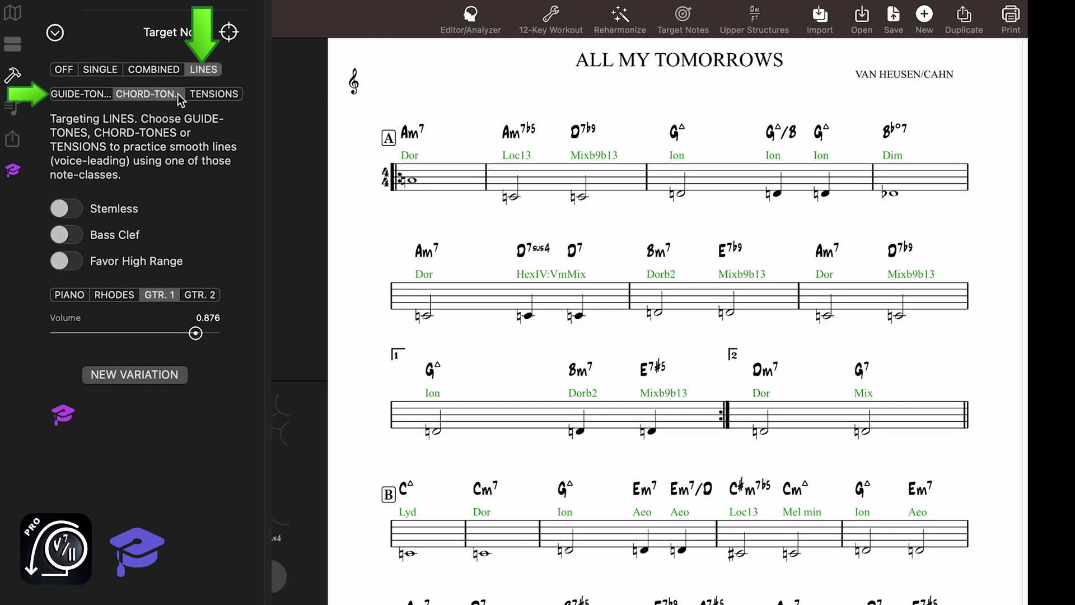
pyautogui.click(217, 99)
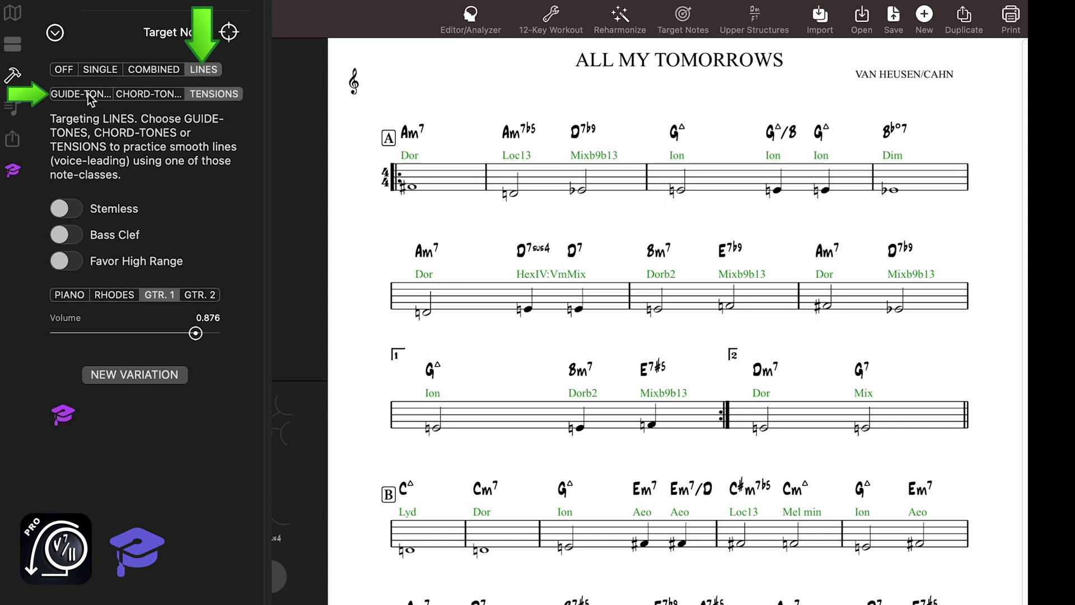
pyautogui.click(89, 94)
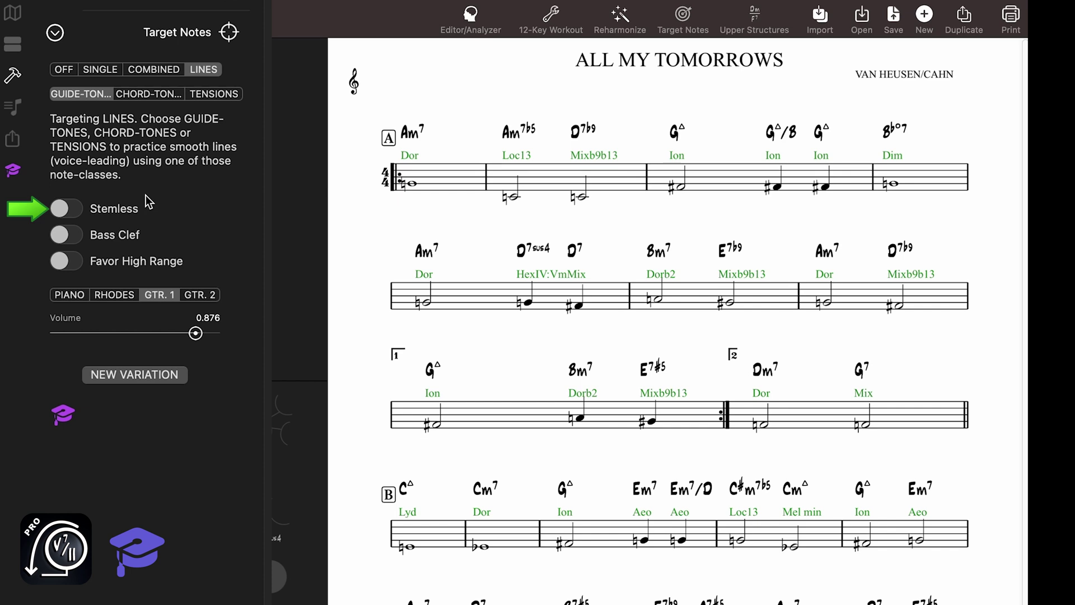
# Make the target notes stemless, and preview bass clef before returning to treble clef
pyautogui.click(66, 210)
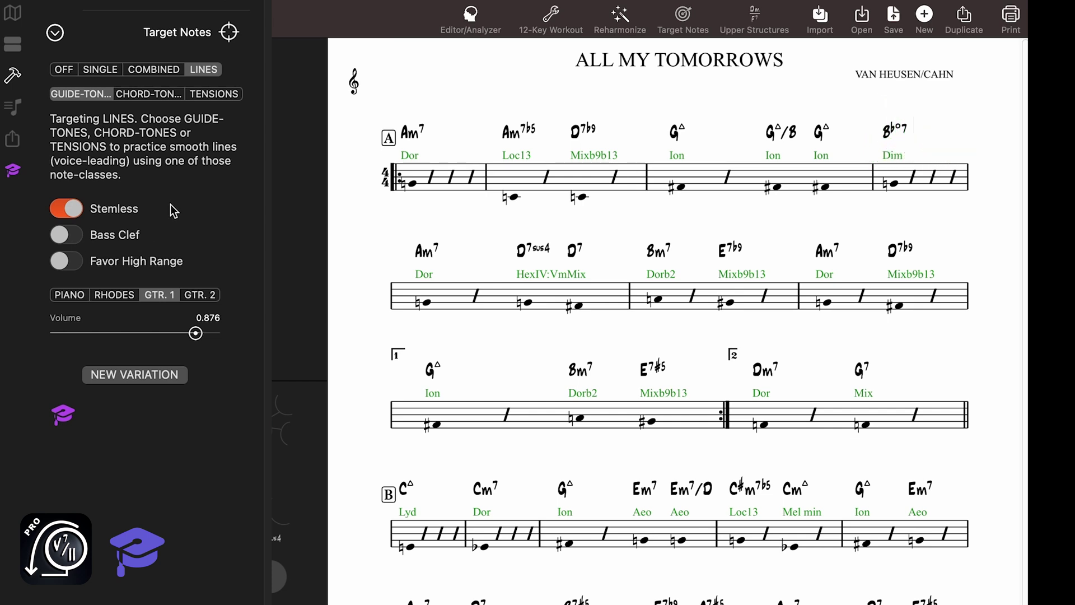
pyautogui.click(72, 239)
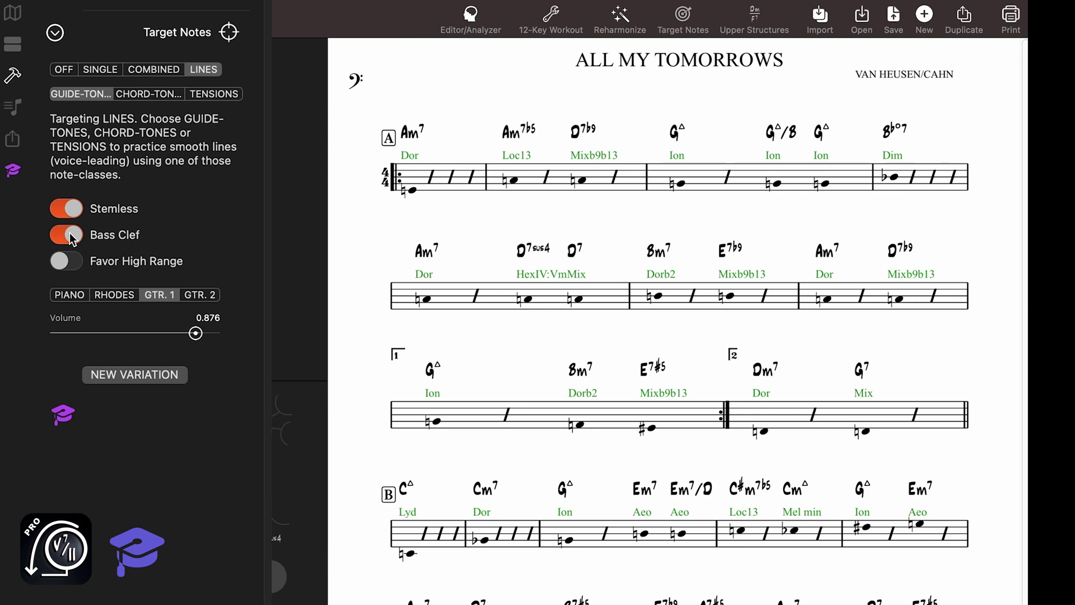
pyautogui.click(72, 239)
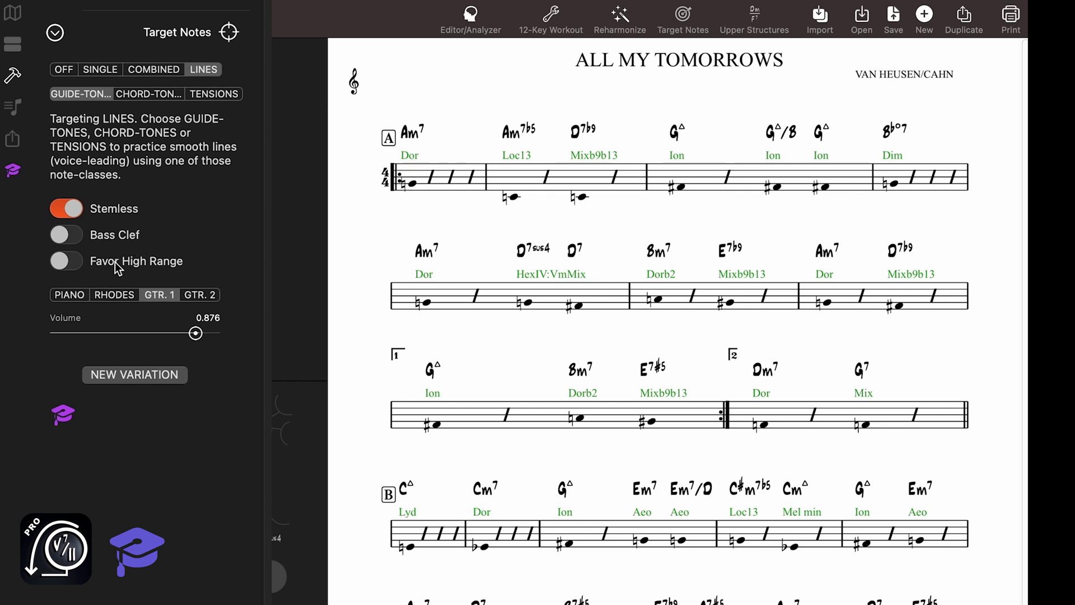
# Try COMBINED TENSIONS with Favor High Range on then off, then return to SINGLE 9th targets
pyautogui.click(154, 69)
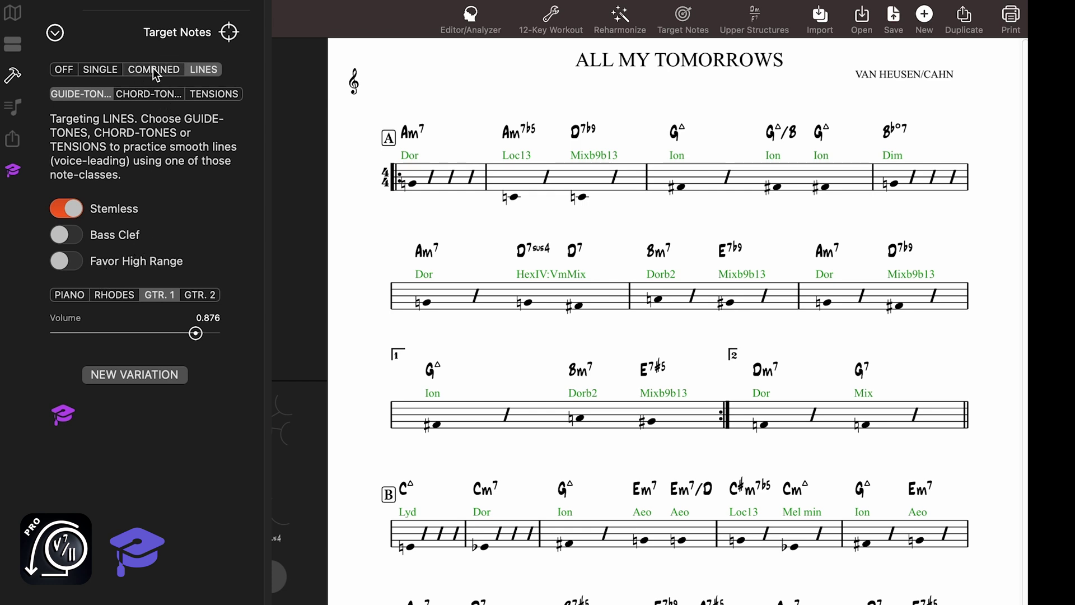
pyautogui.click(140, 94)
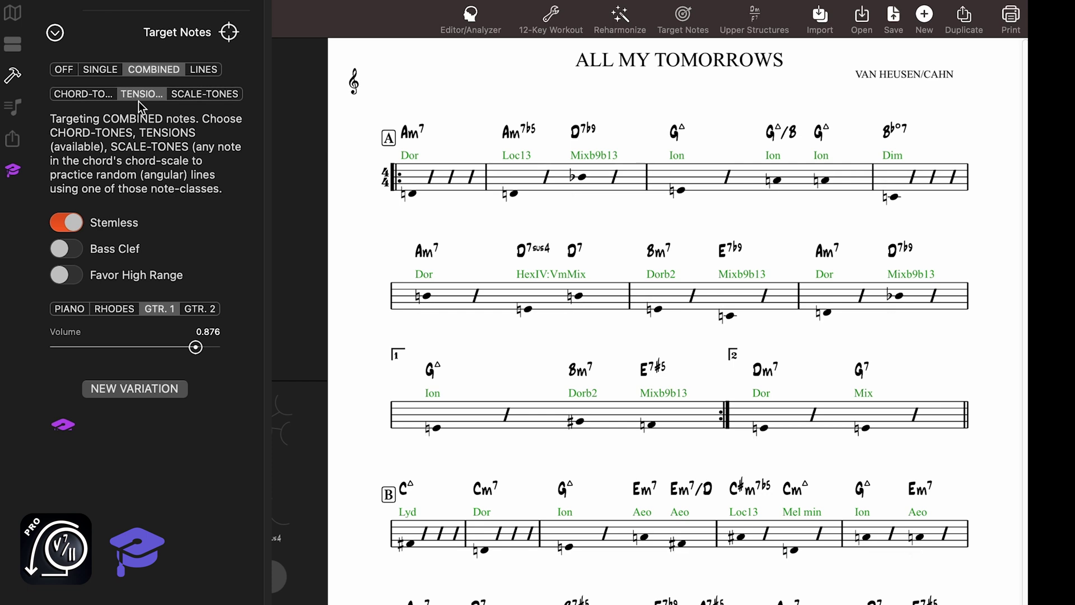
pyautogui.click(66, 276)
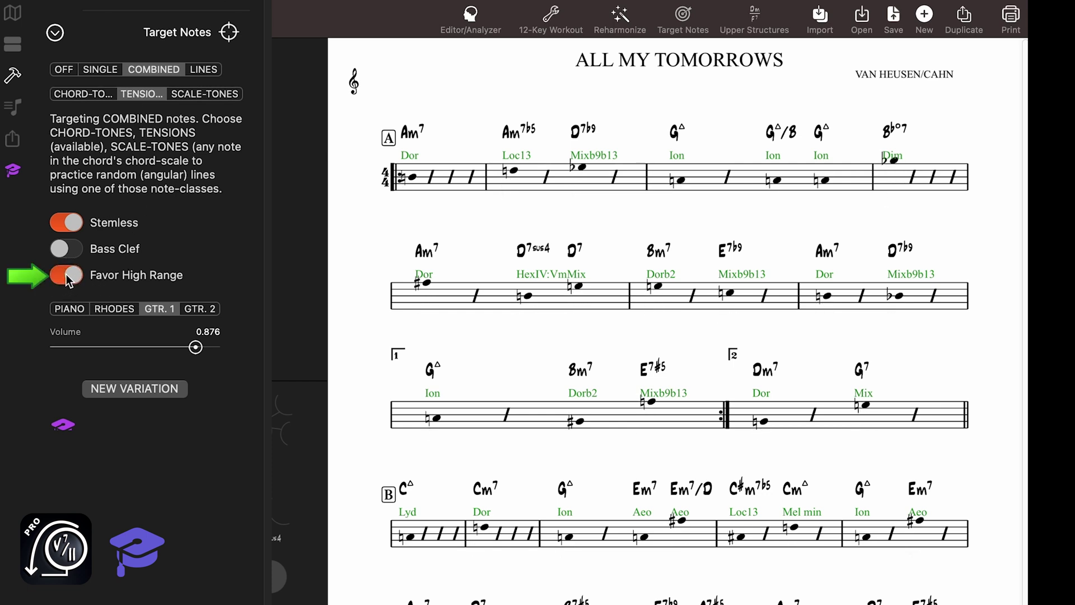
pyautogui.click(68, 275)
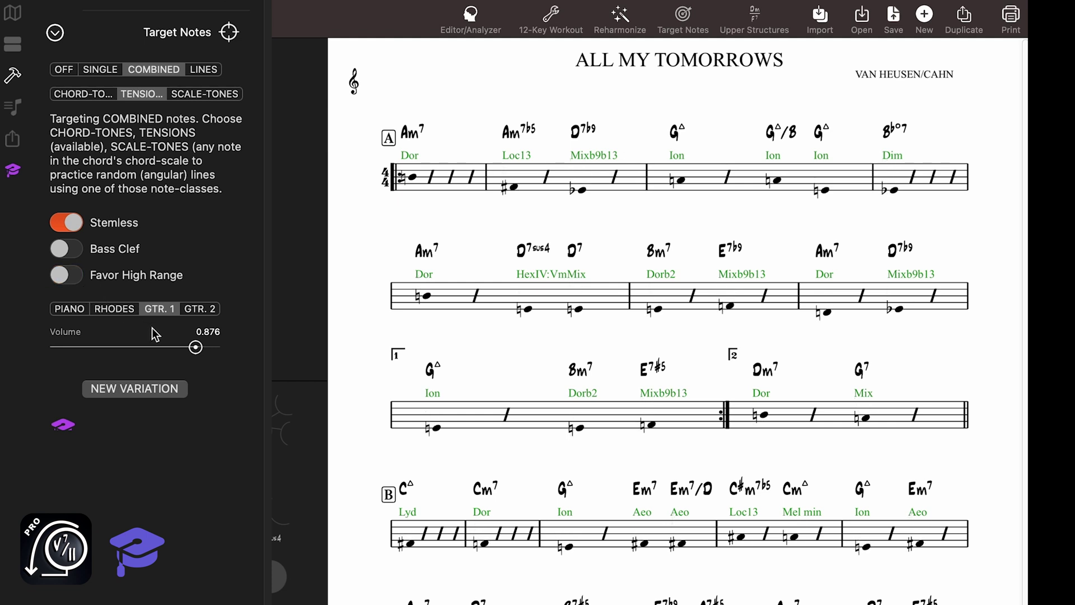
pyautogui.click(101, 69)
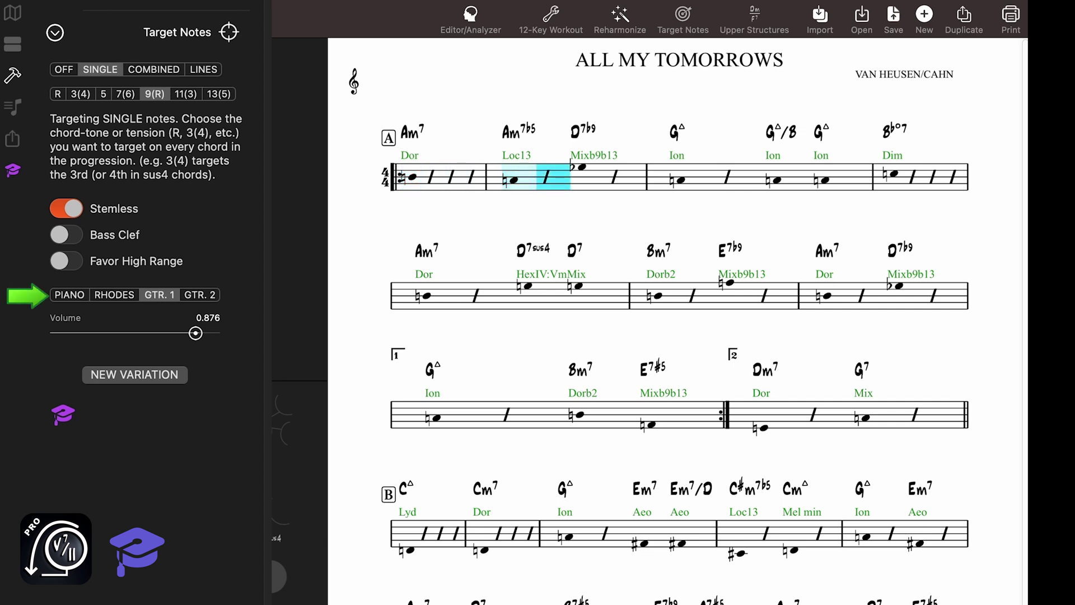
# Set PIANO sound at volume 0.764, switch to COMBINED, and generate two new variations
pyautogui.click(69, 297)
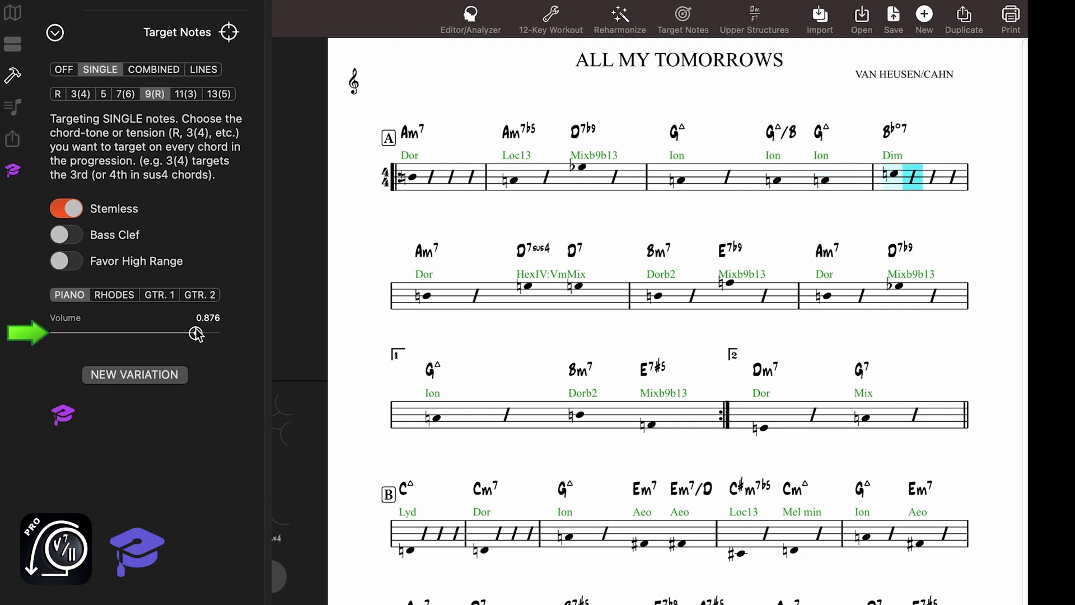
pyautogui.moveTo(195, 333)
pyautogui.mouseDown()
pyautogui.moveTo(163, 334)
pyautogui.moveTo(178, 333)
pyautogui.mouseUp()
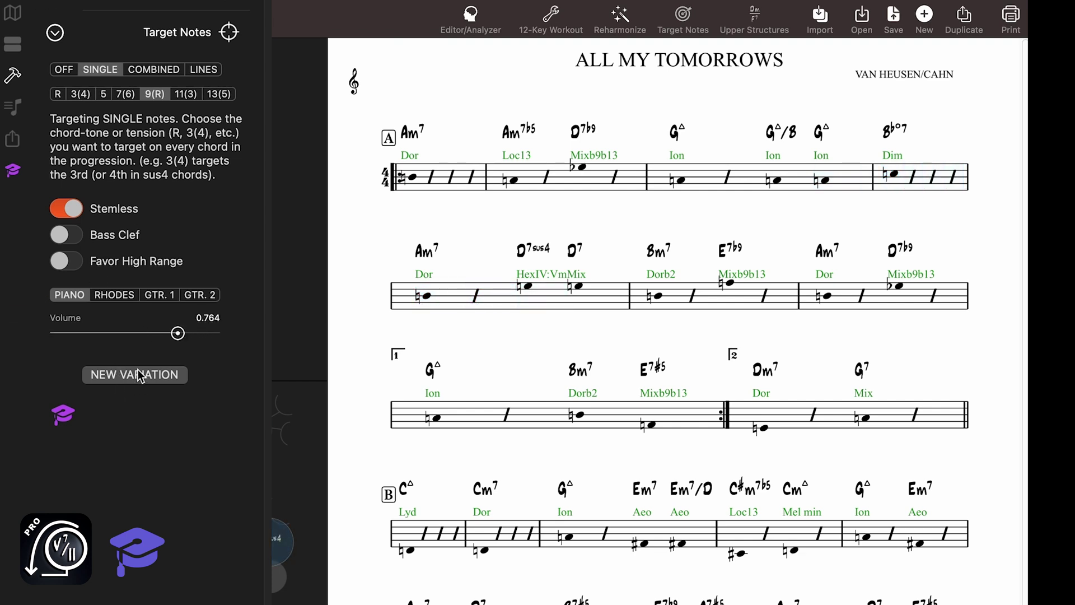
pyautogui.click(154, 73)
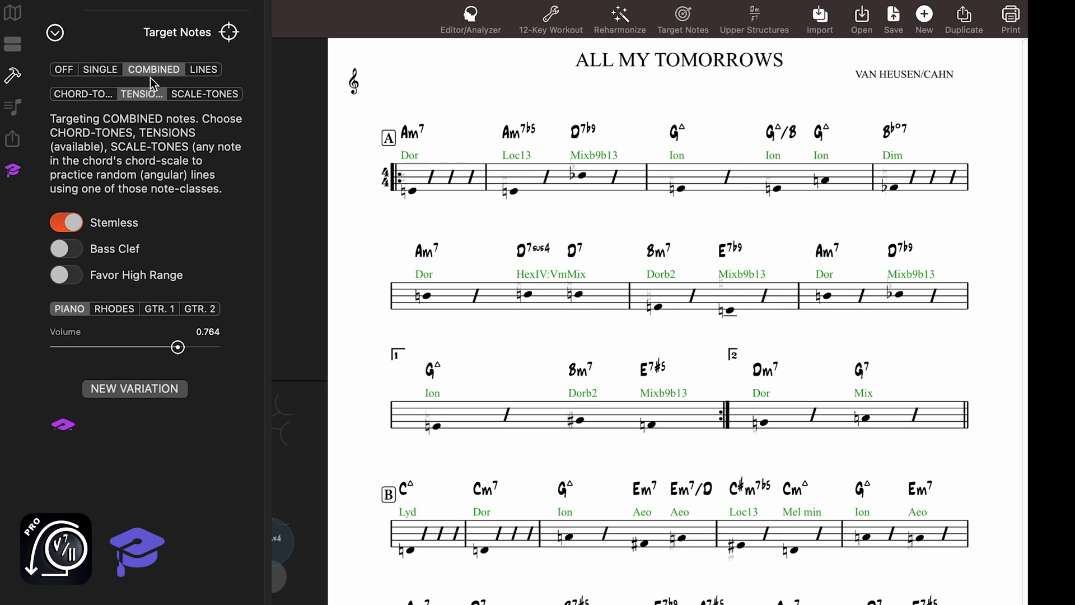
pyautogui.click(133, 393)
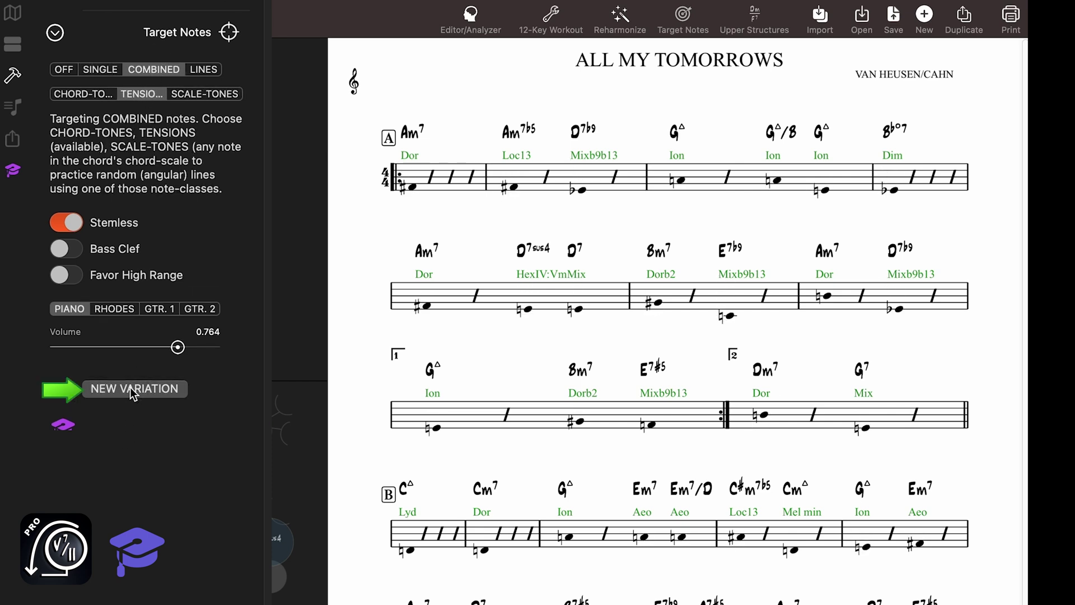
pyautogui.click(133, 393)
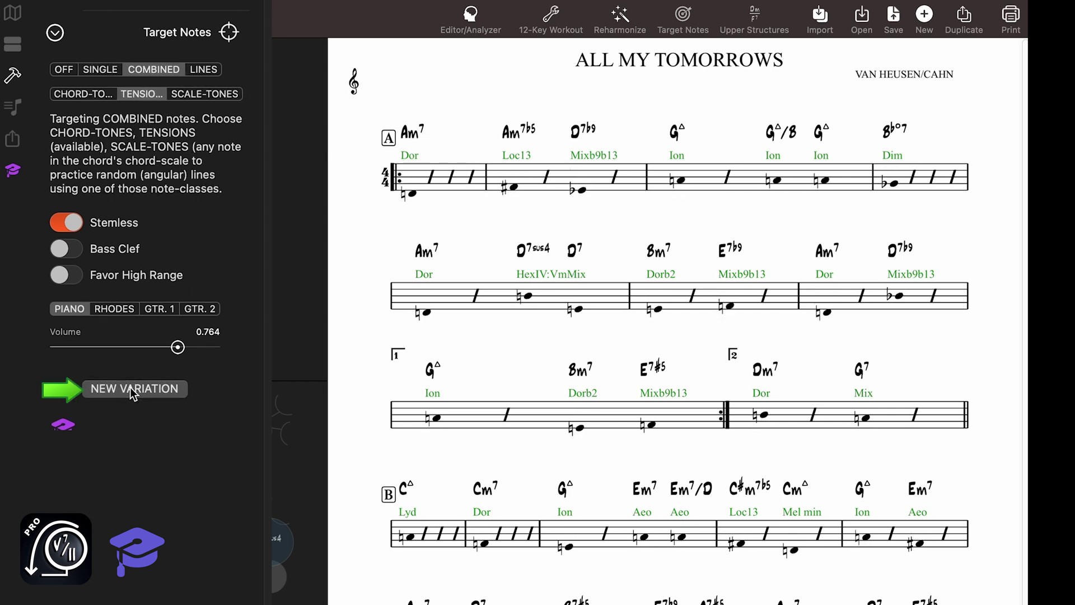